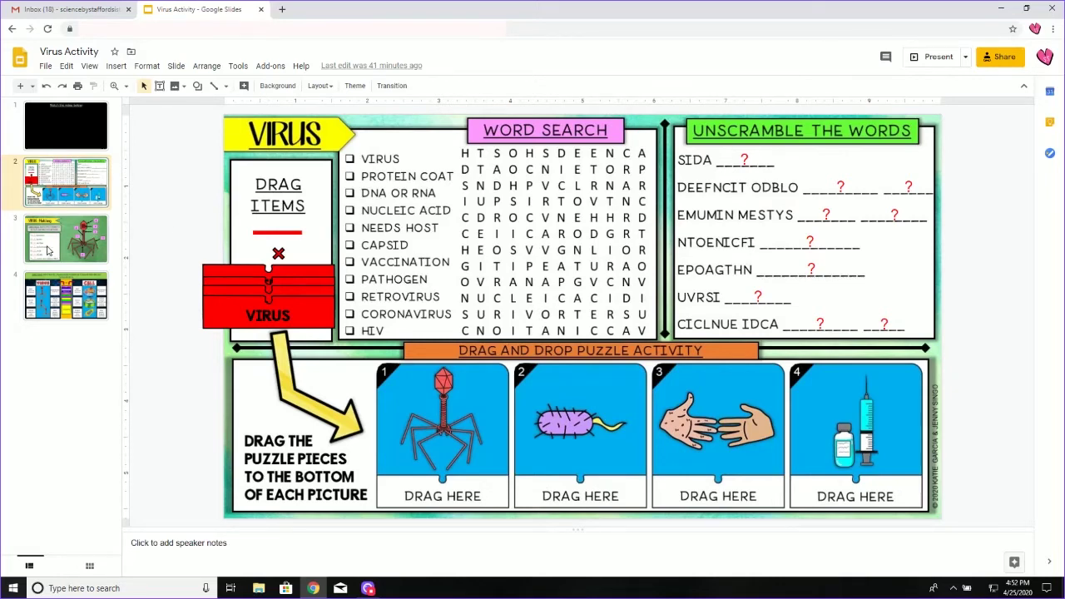
- Preview the VIRUS - Matching and VIRUS or CELL sorting slides, then return to the word search
click(59, 251)
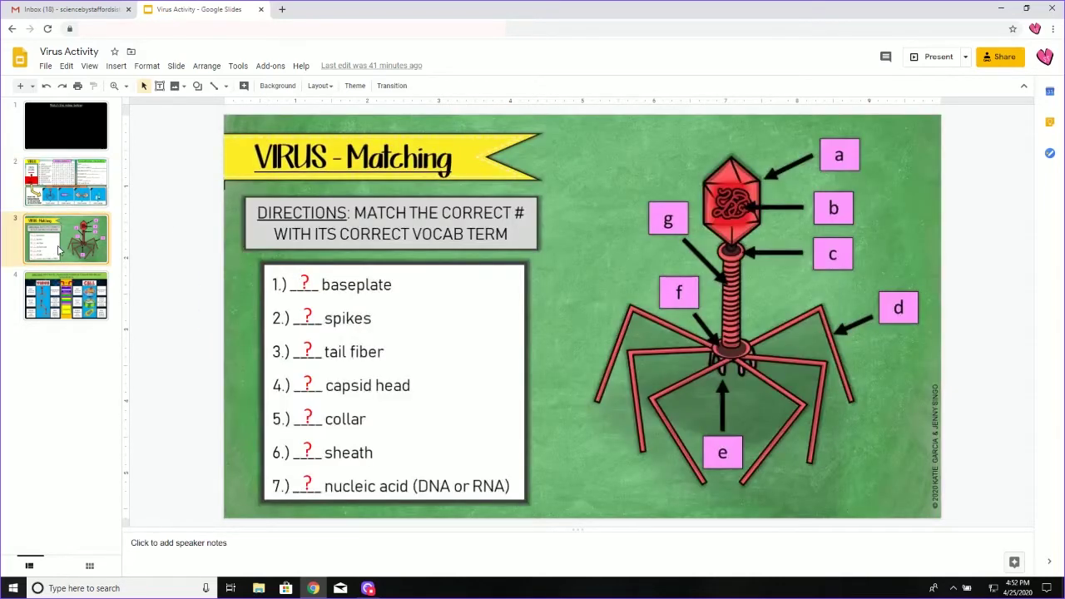
click(53, 291)
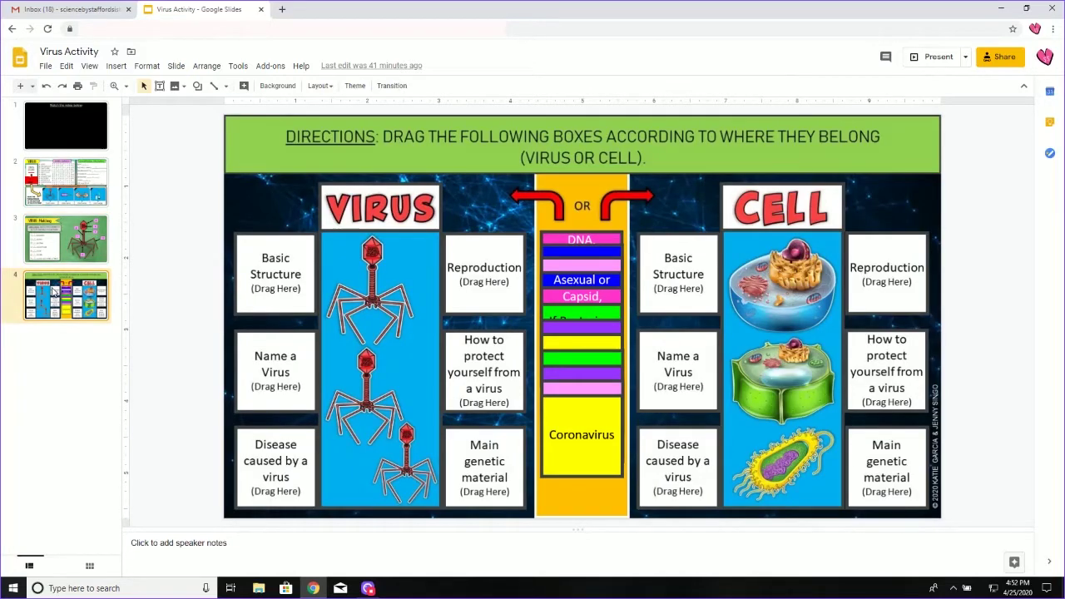
click(84, 182)
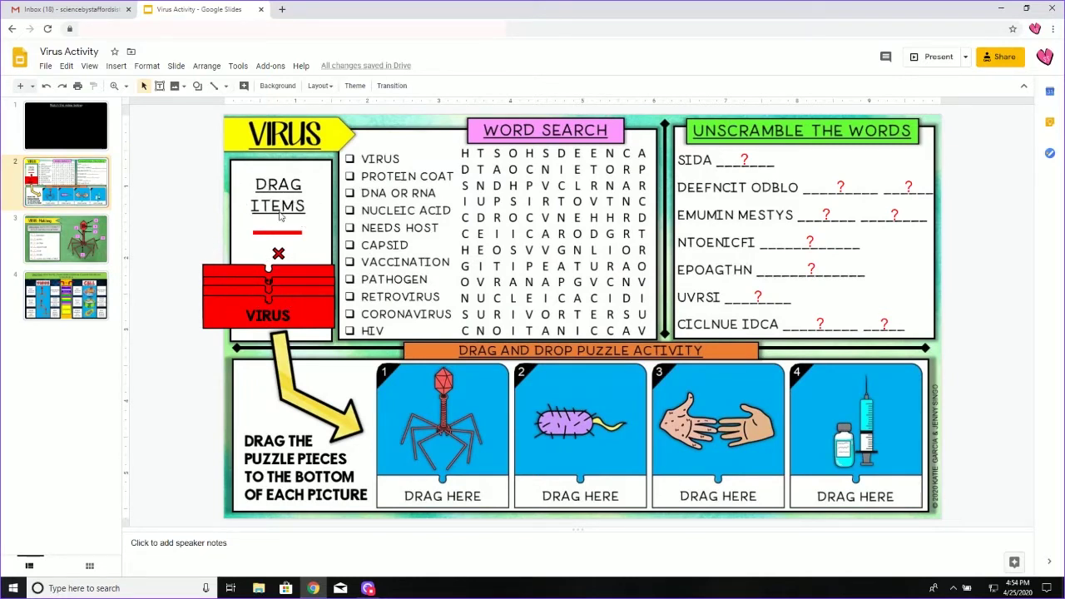
- Duplicate the red drag-item line and stretch it diagonally across VIRUS in the word search
click(289, 232)
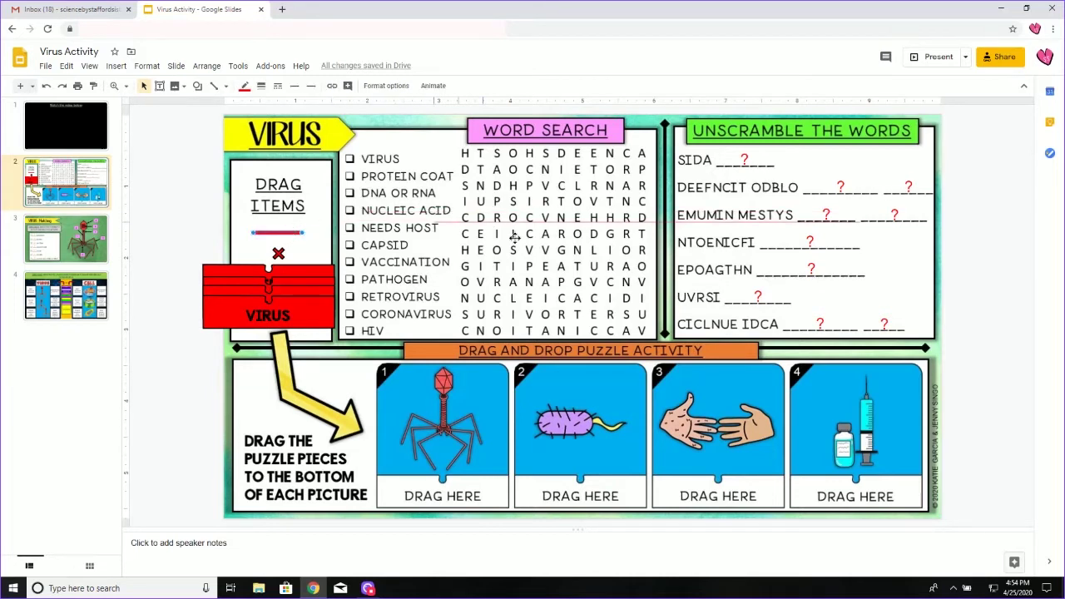
key(ctrl+d)
drag(287, 240, 499, 256)
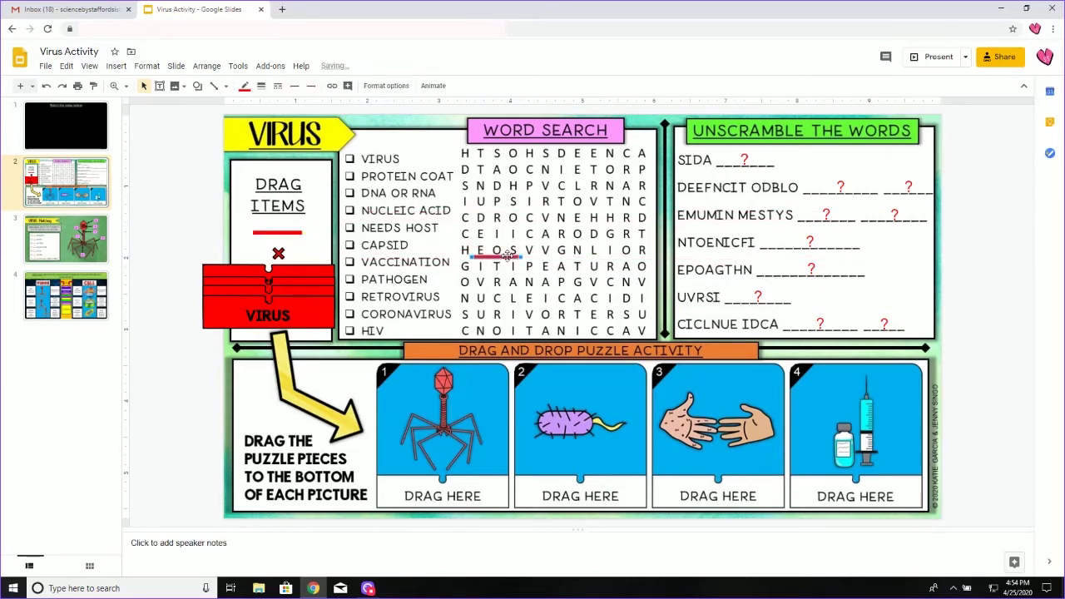
click(280, 252)
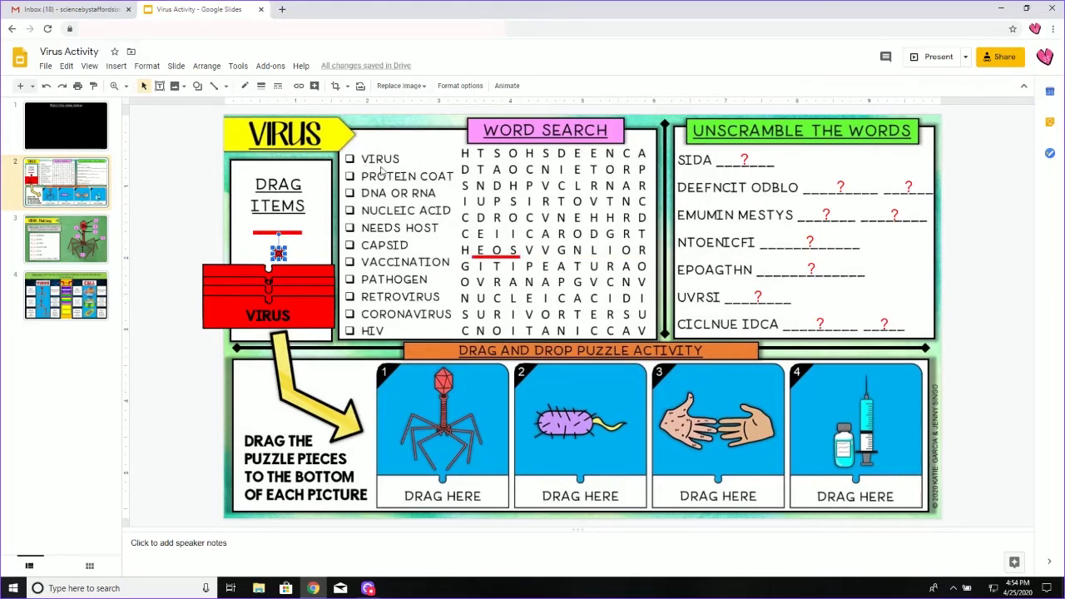
click(509, 251)
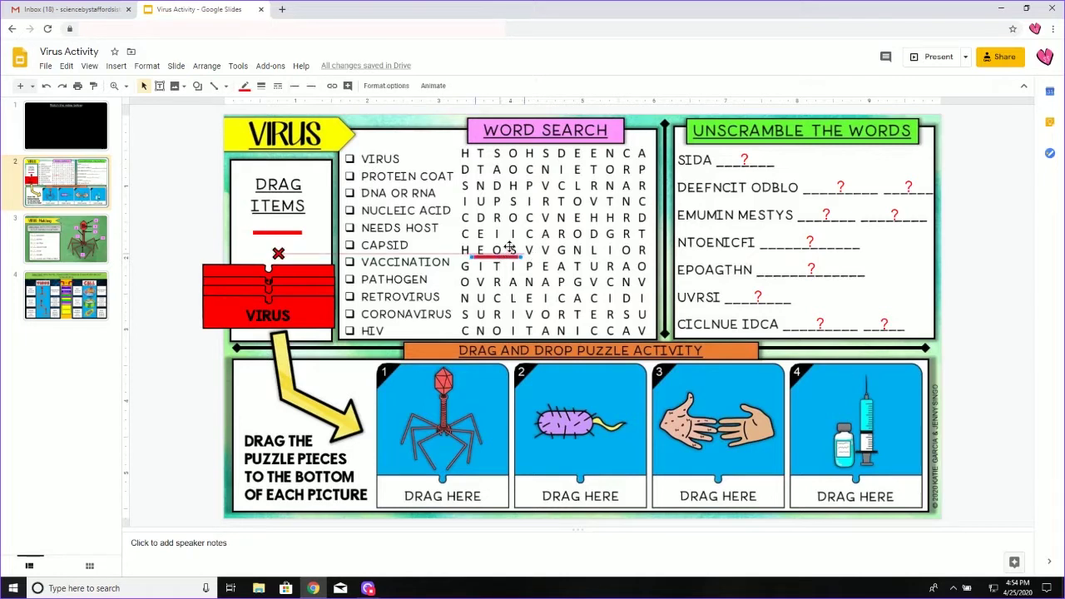
drag(509, 247, 520, 233)
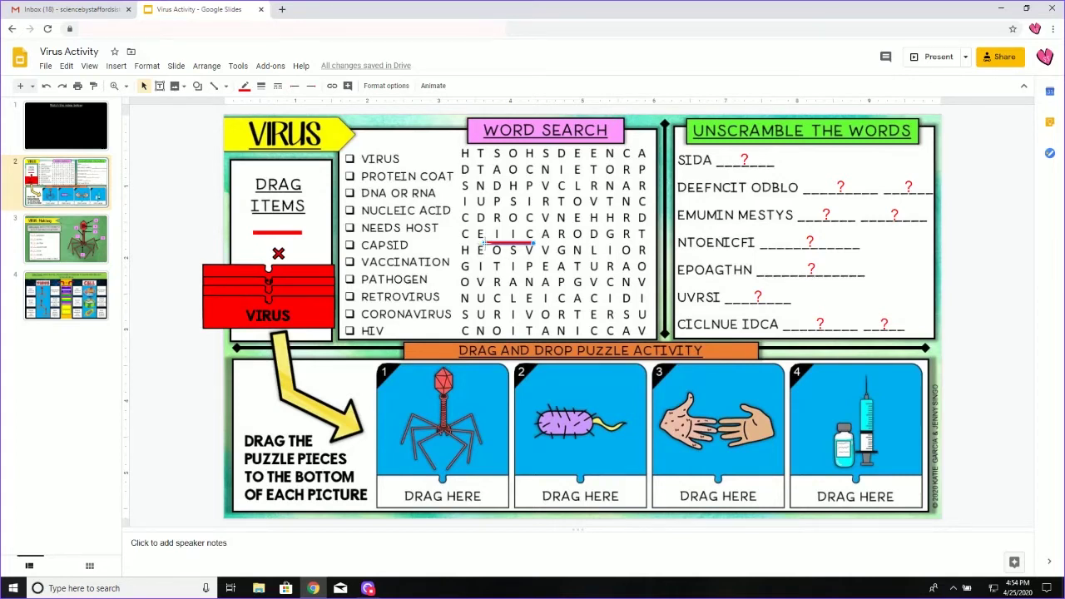
drag(482, 242, 463, 317)
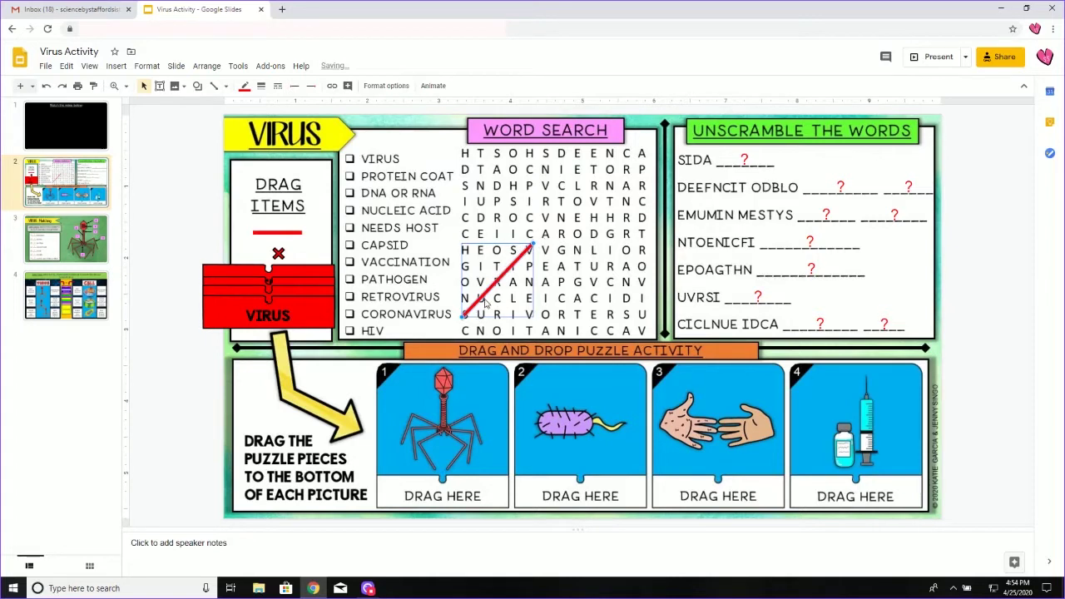
- Place a red X on the VIRUS checkbox
click(987, 255)
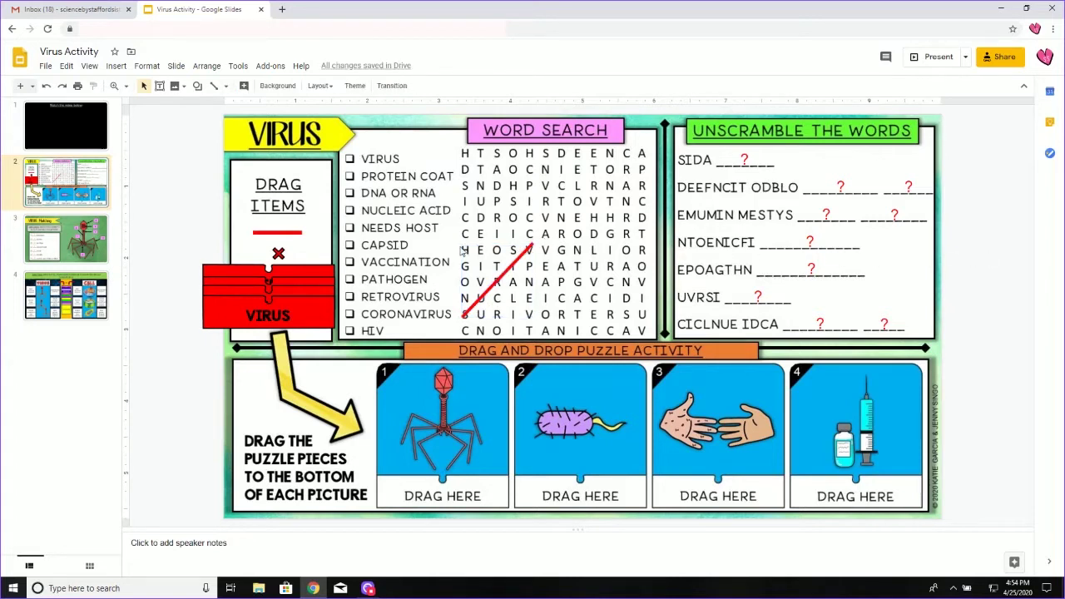
click(279, 252)
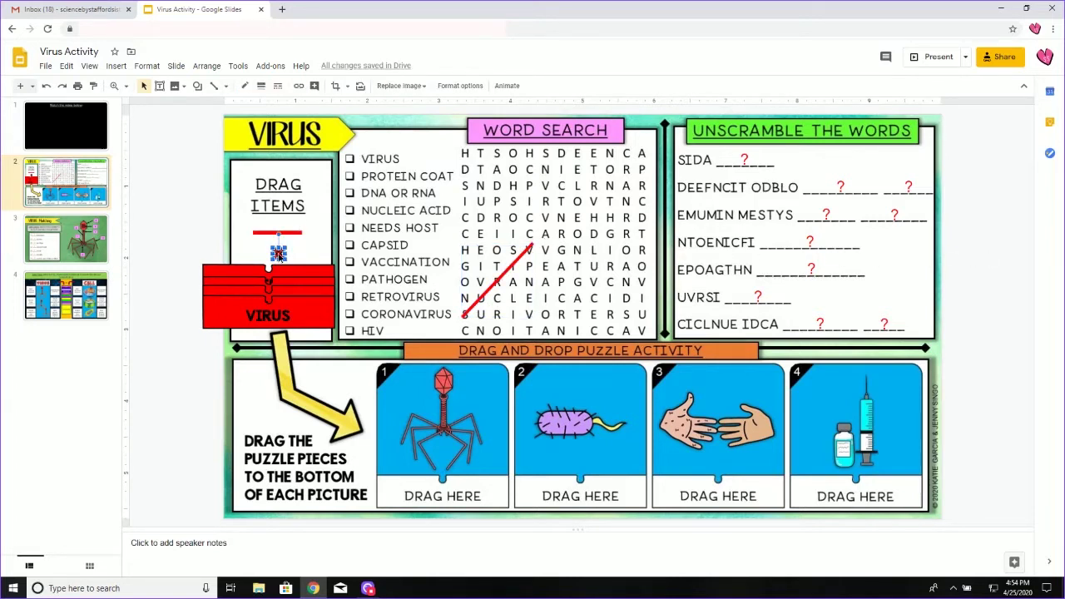
drag(279, 252, 349, 160)
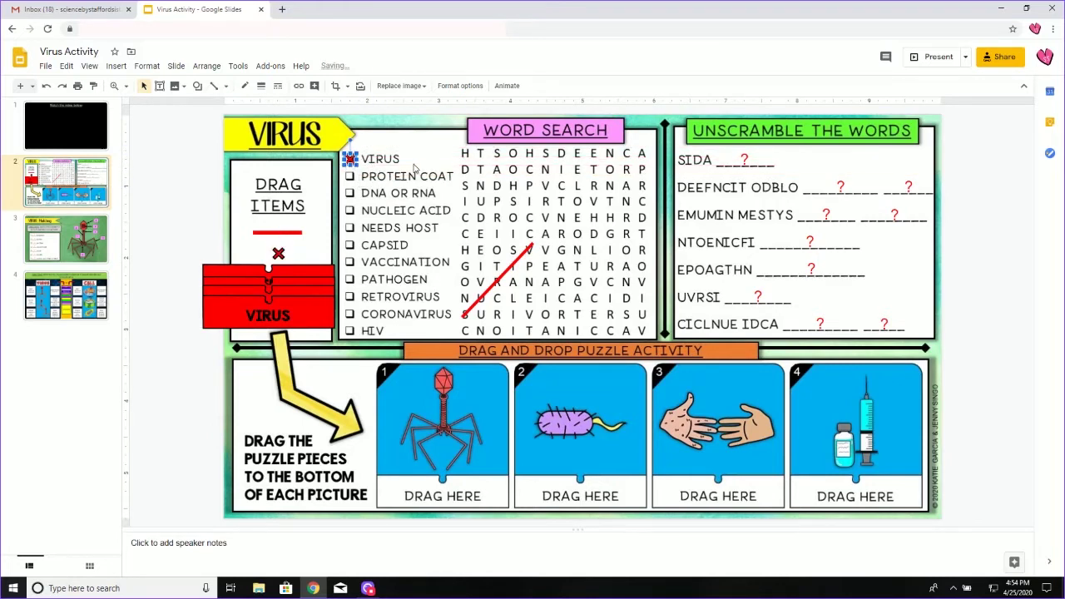
- Deselect the X and put the cursor in the '_?_' answer box beside SIDA
click(414, 169)
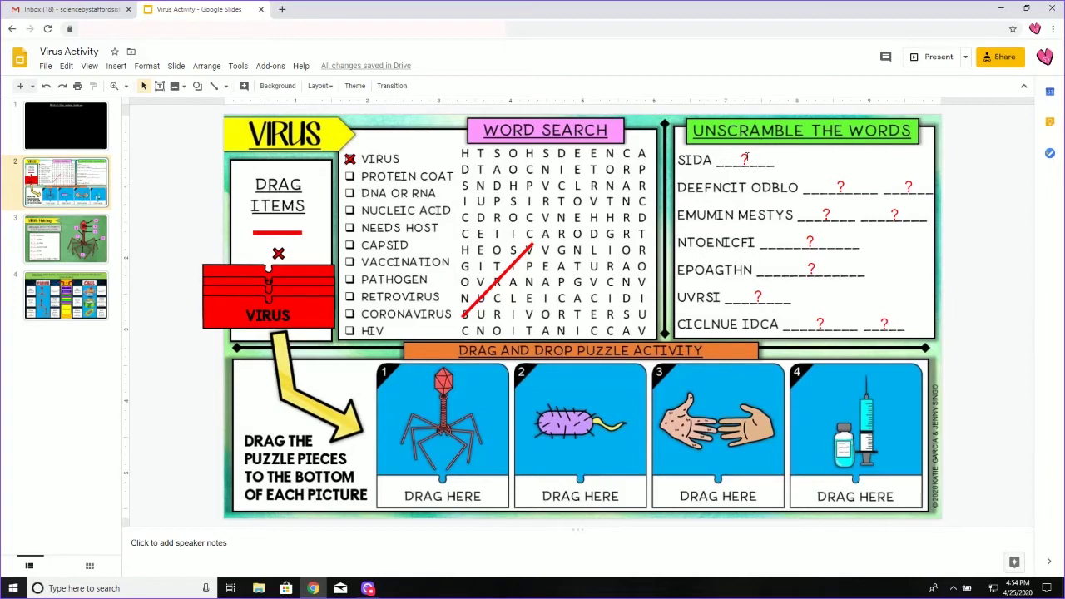
click(748, 159)
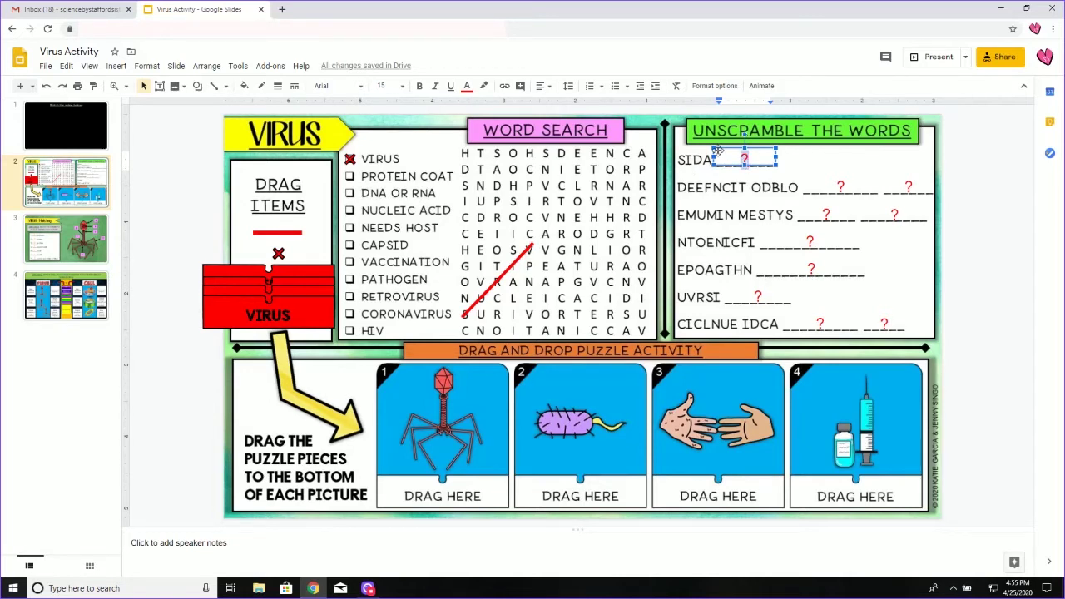
- Type AIDS as the SIDA answer in place of the question mark
text(AIDS)
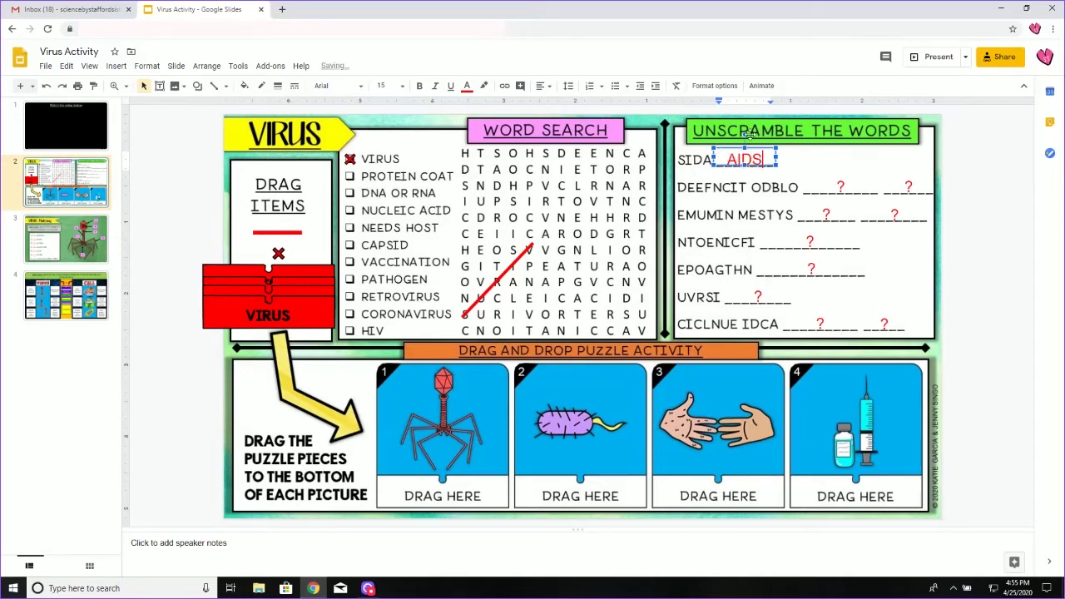
click(1002, 180)
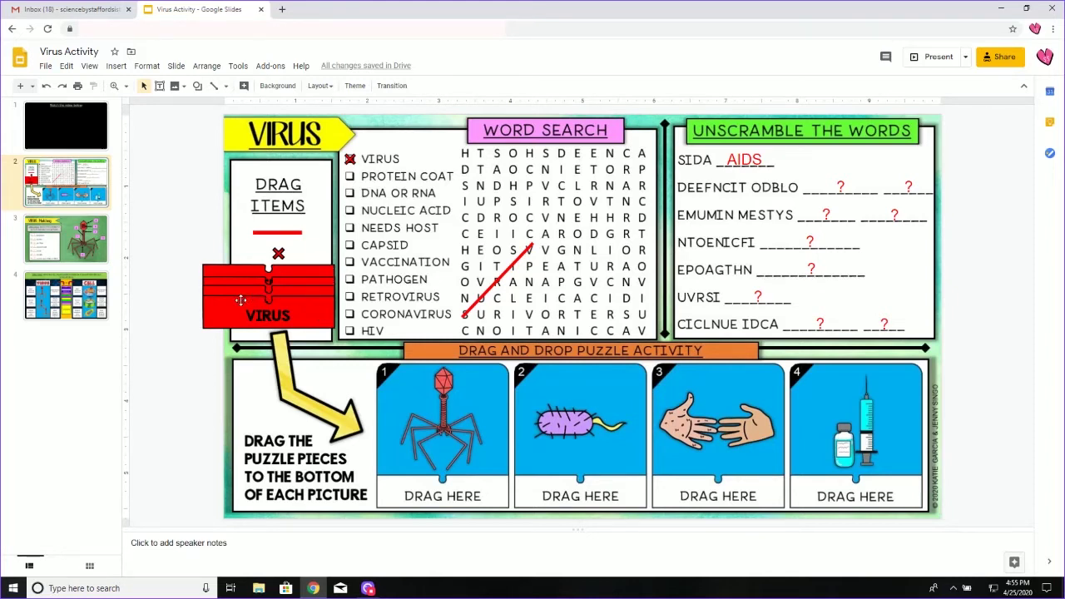
- Try the VIRUS piece under pictures 2, 3 and 1, undo it back to the drag items, and open slide 3
click(299, 309)
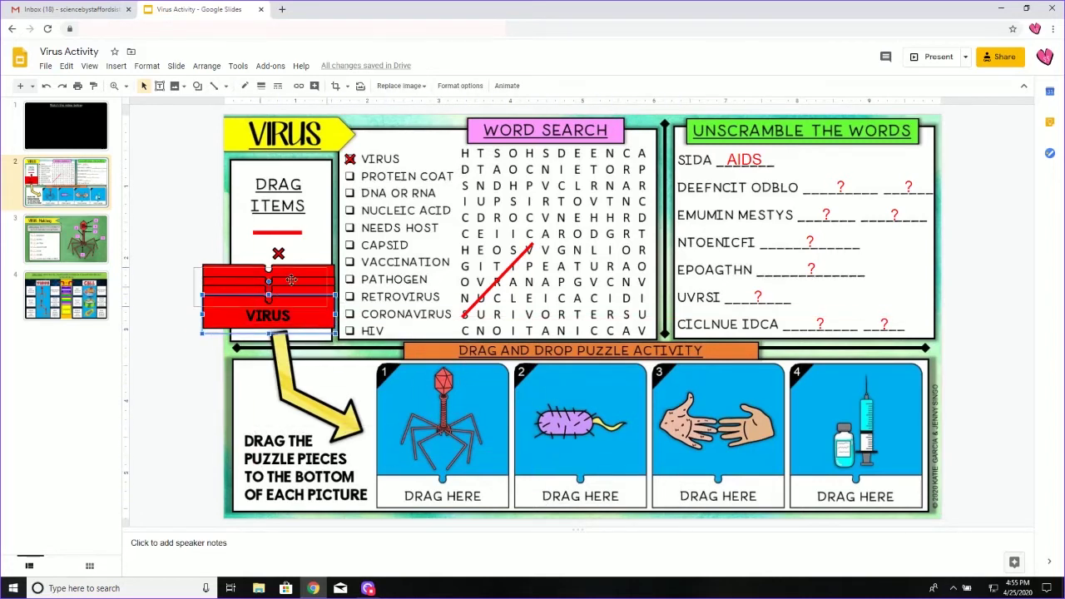
drag(302, 311, 306, 309)
drag(522, 362, 620, 483)
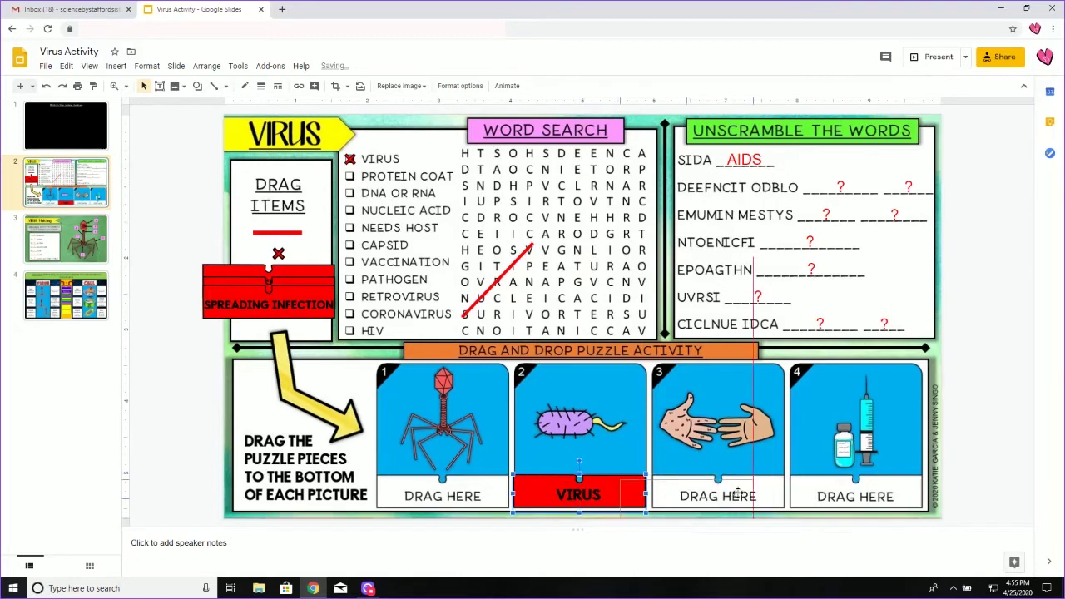
drag(766, 485, 765, 486)
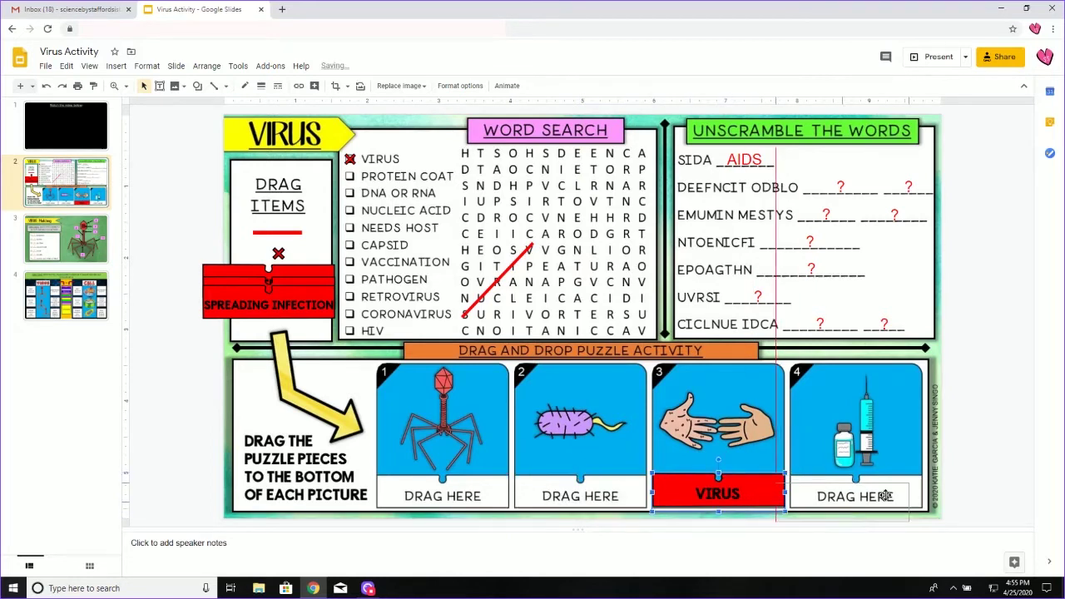
drag(891, 488, 624, 485)
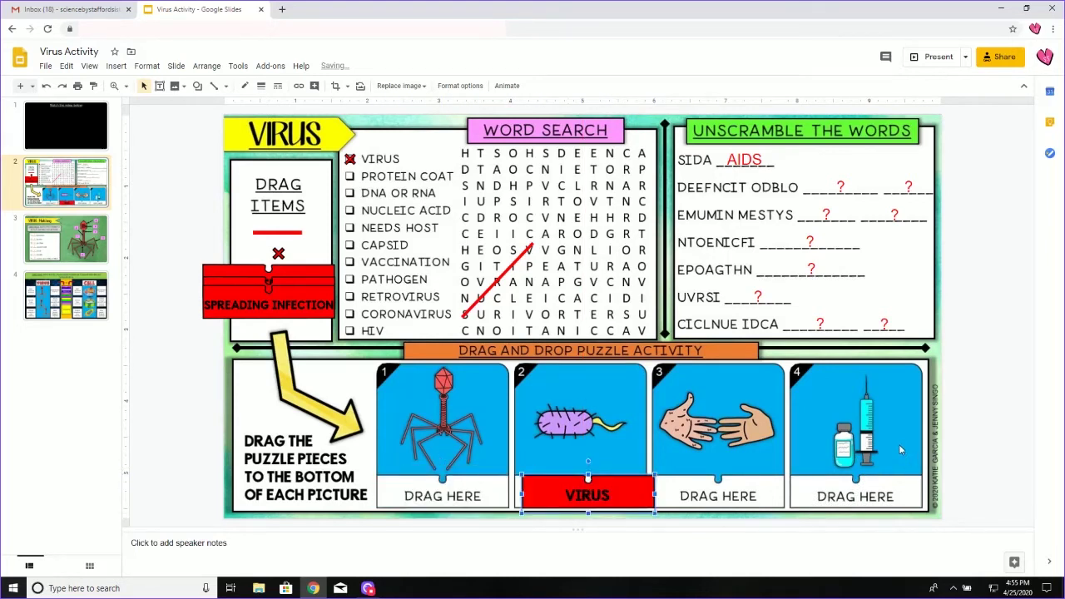
key(ctrl+z)
key(ctrl+z)
key(ctrl+z)
key(ctrl+z)
key(ctrl+z)
key(ctrl+z)
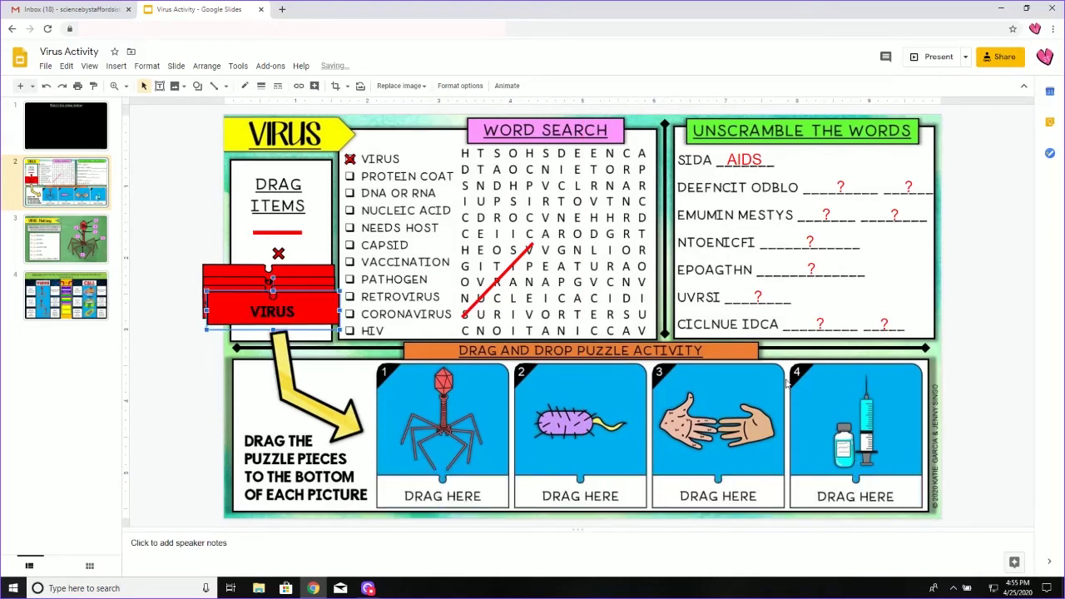
click(163, 256)
click(66, 237)
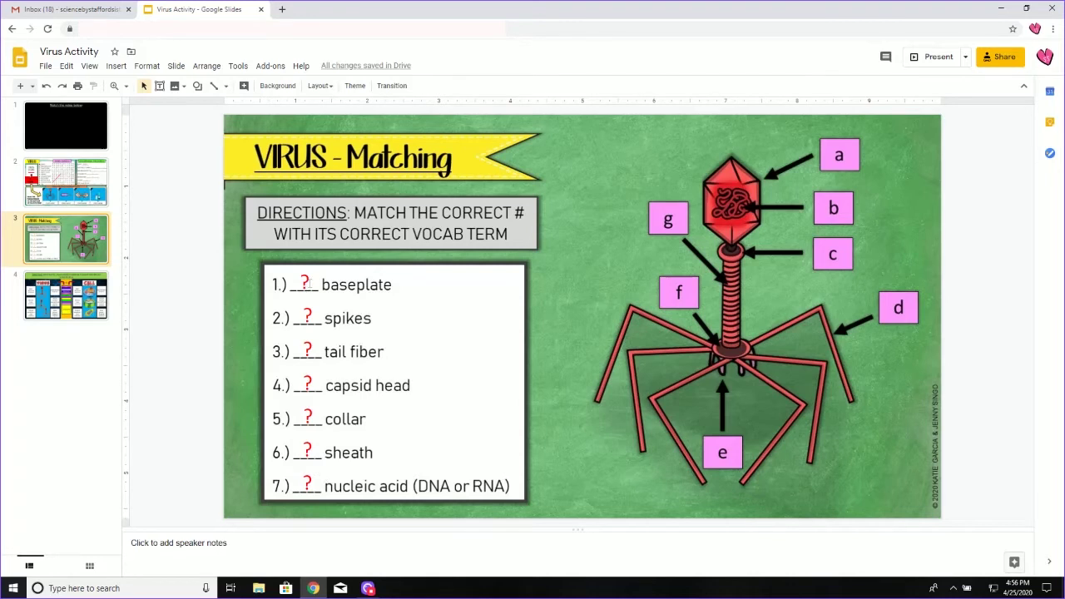
- Select each red '?' answer on matching lines 1–7, then go to slide 4
click(306, 283)
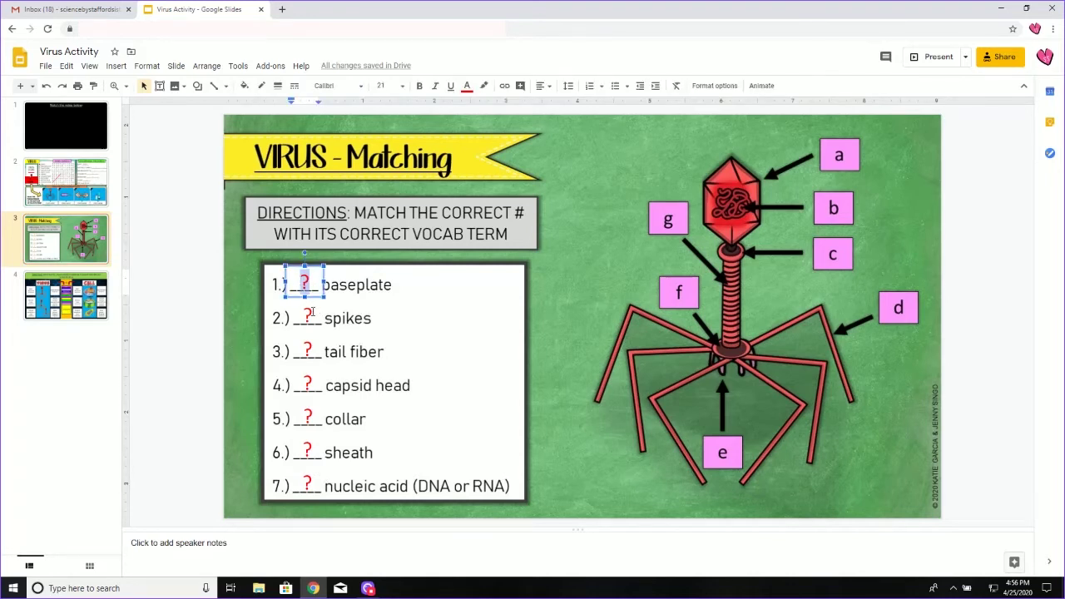
double_click(310, 315)
double_click(307, 349)
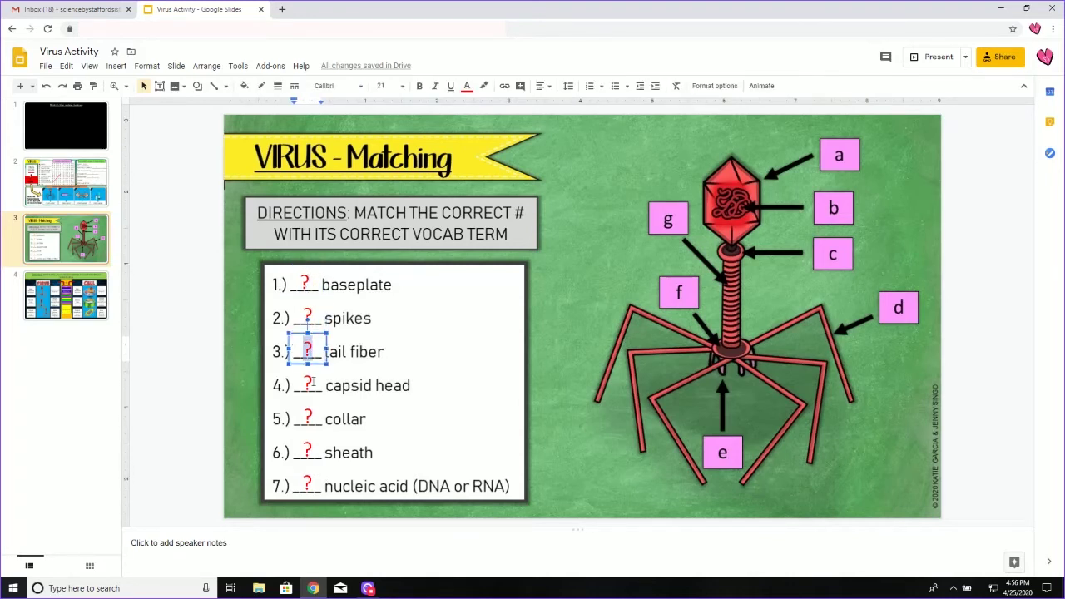
double_click(307, 383)
double_click(307, 416)
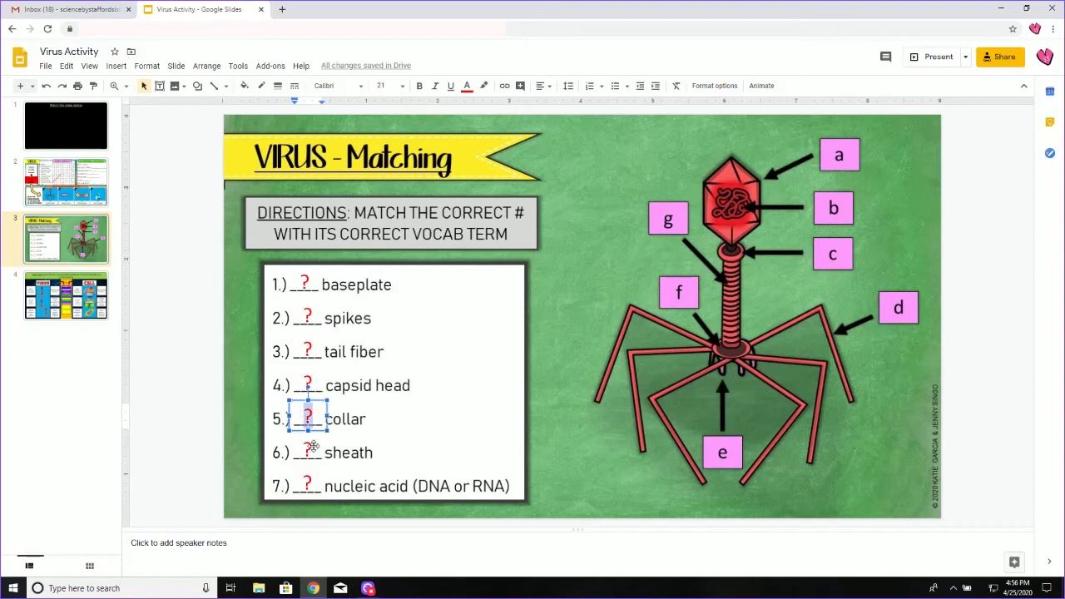
double_click(308, 450)
double_click(307, 483)
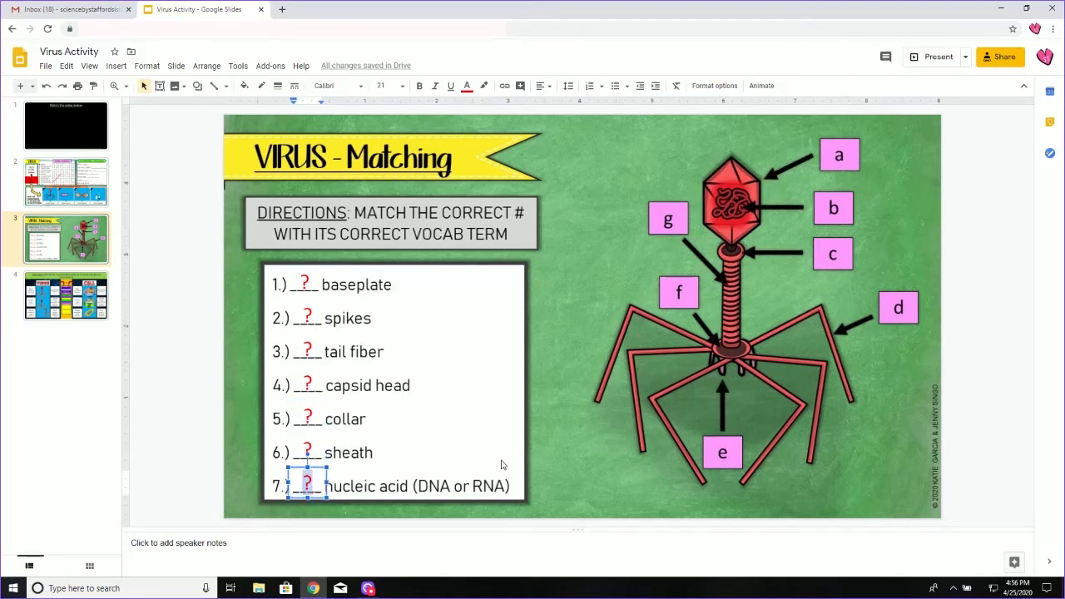
click(150, 264)
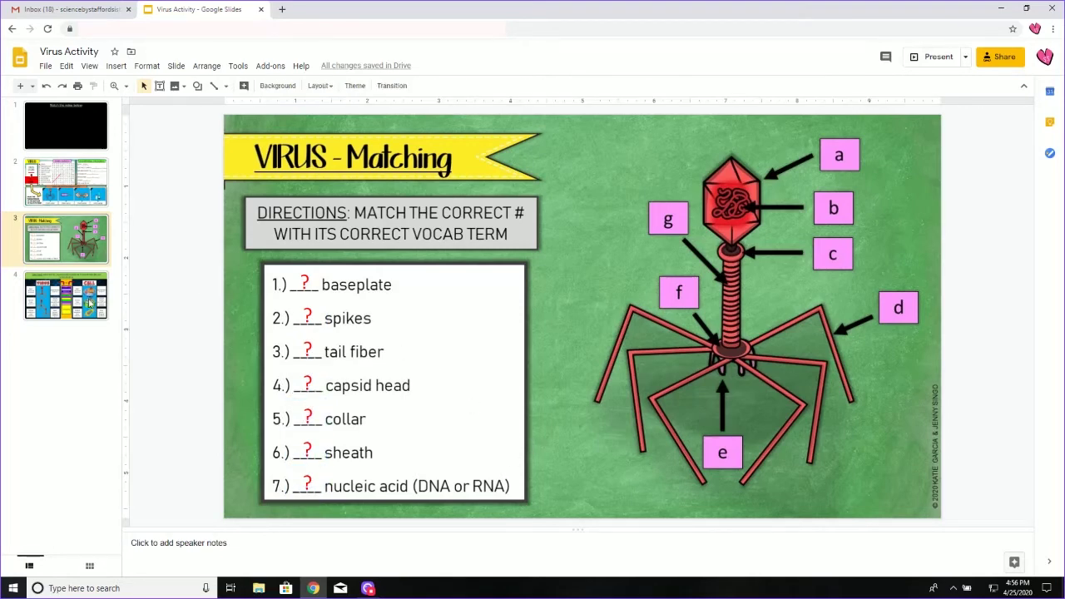
click(90, 304)
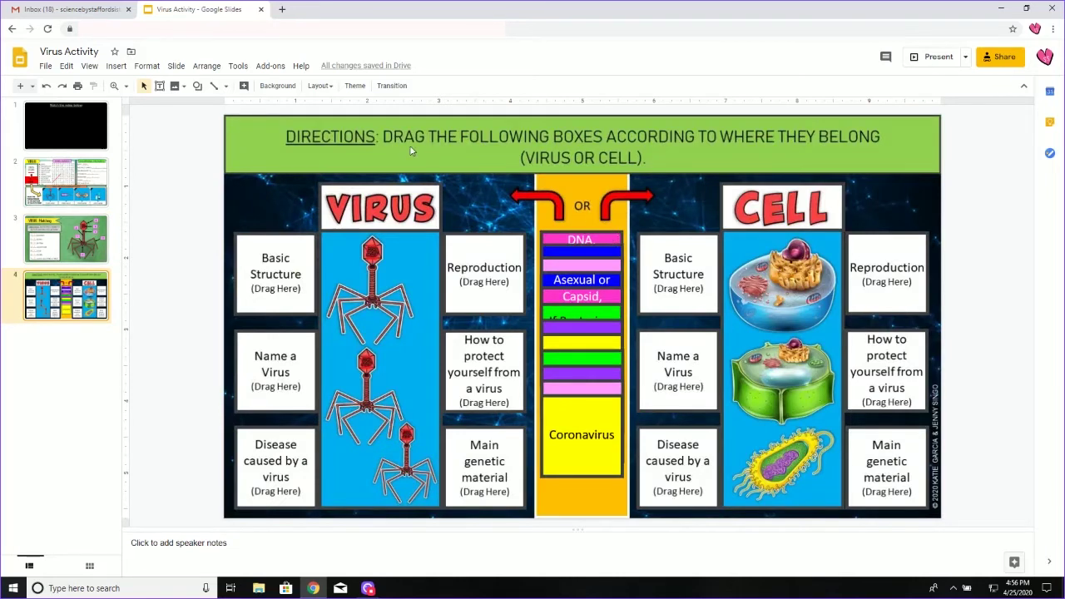
- Drop Coronavirus on the virus Main genetic material slot and undo the trial moves of other boxes
mouse_move(600, 416)
mouse_down()
mouse_move(489, 344)
mouse_move(606, 426)
mouse_up()
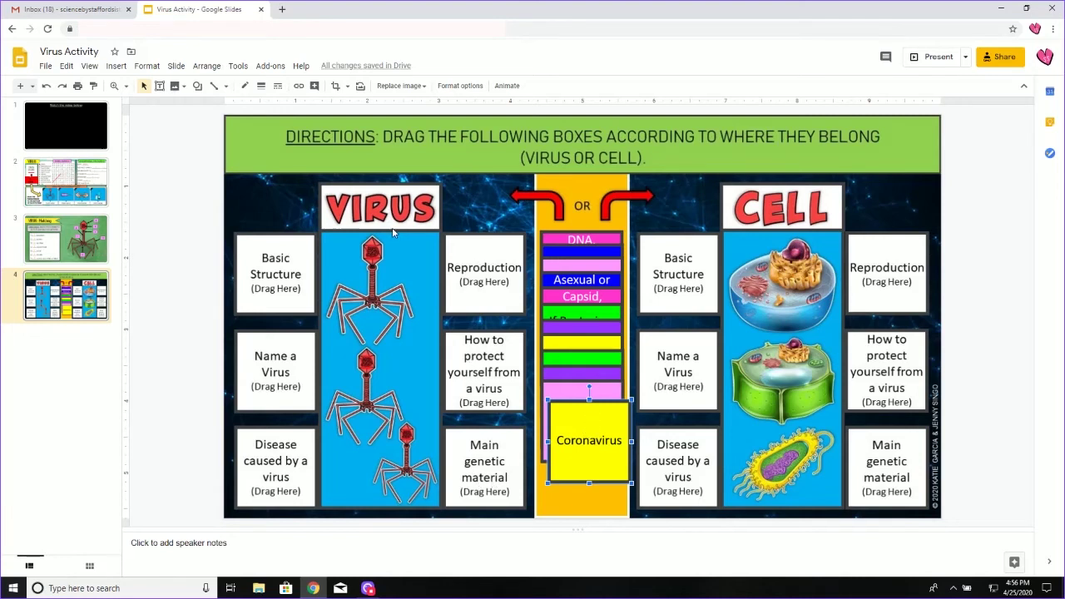
drag(607, 422, 505, 447)
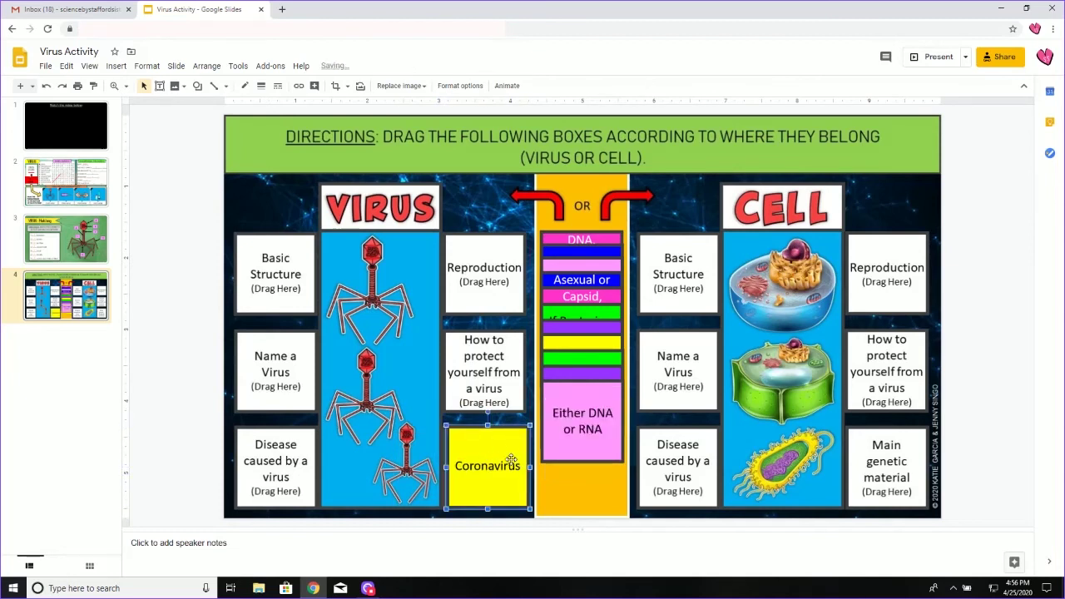
click(574, 416)
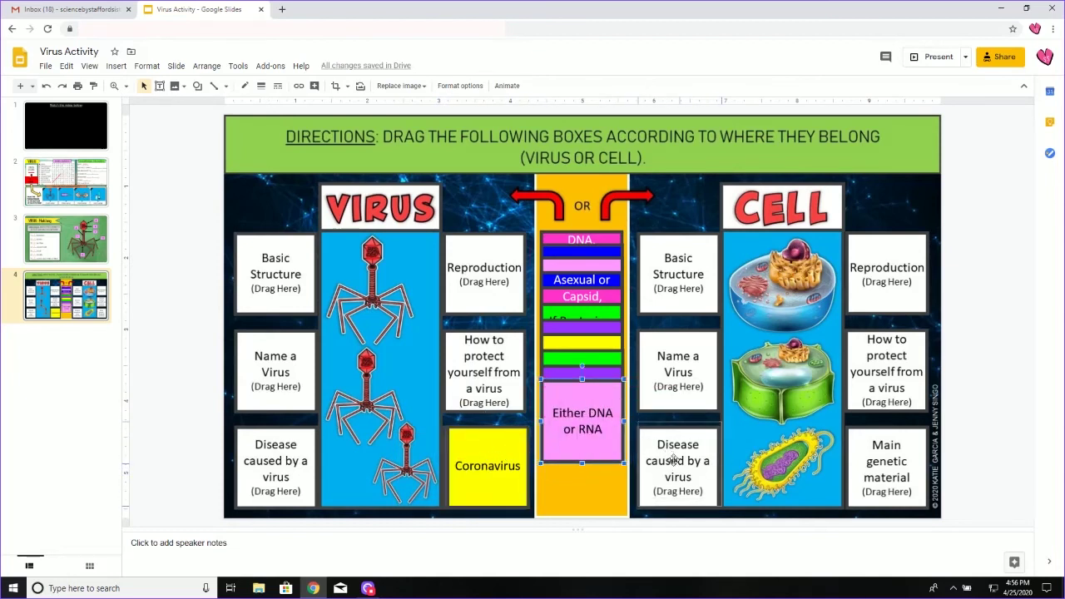
drag(674, 459, 675, 459)
drag(574, 407, 669, 367)
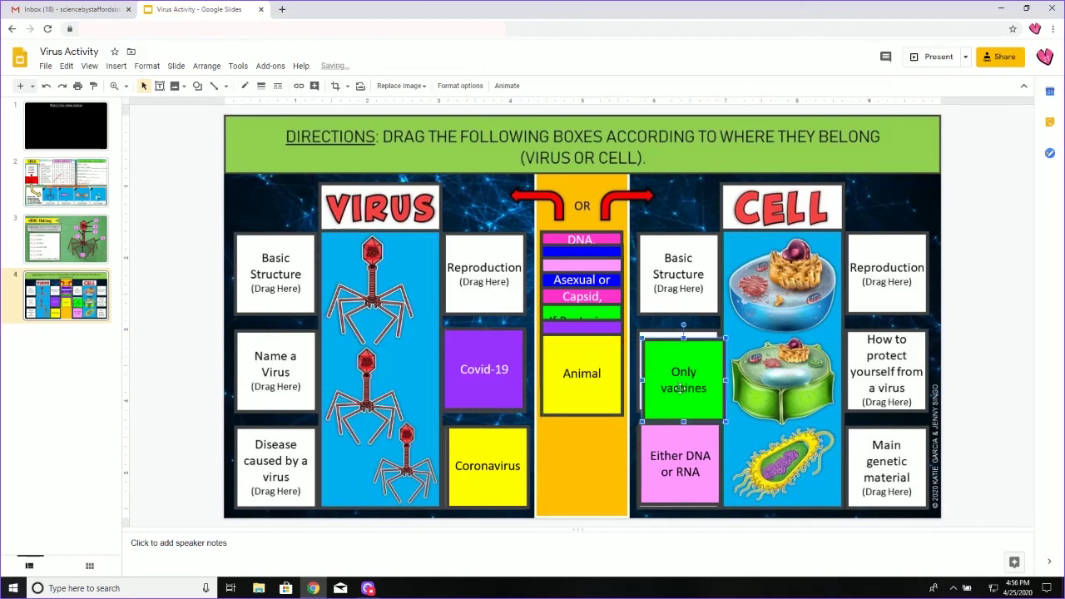
drag(683, 379, 665, 467)
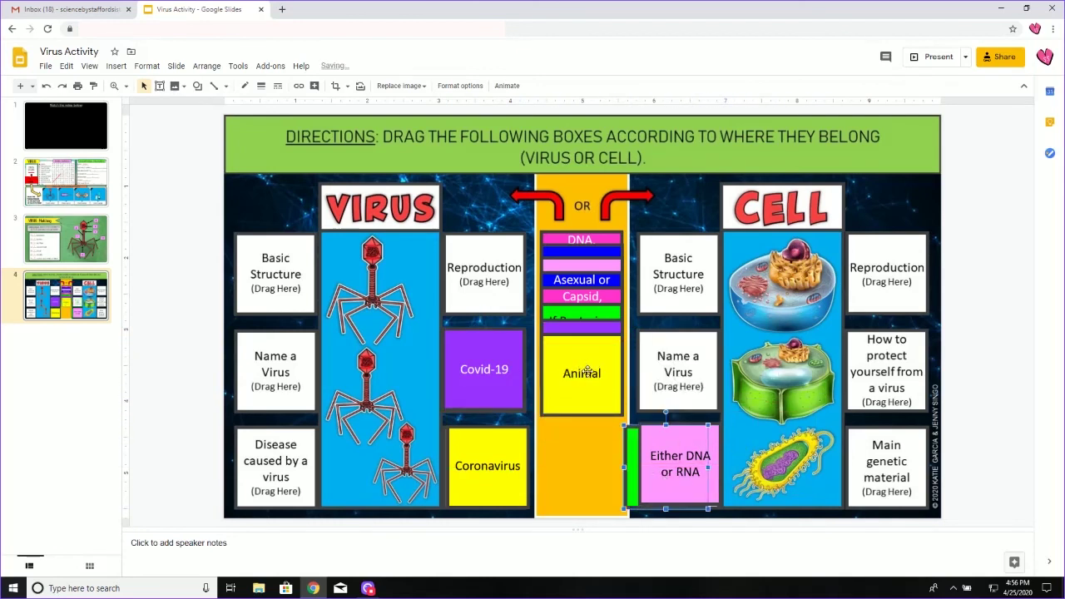
key(ctrl+z)
key(ctrl+z)
key(ctrl+z)
key(ctrl+z)
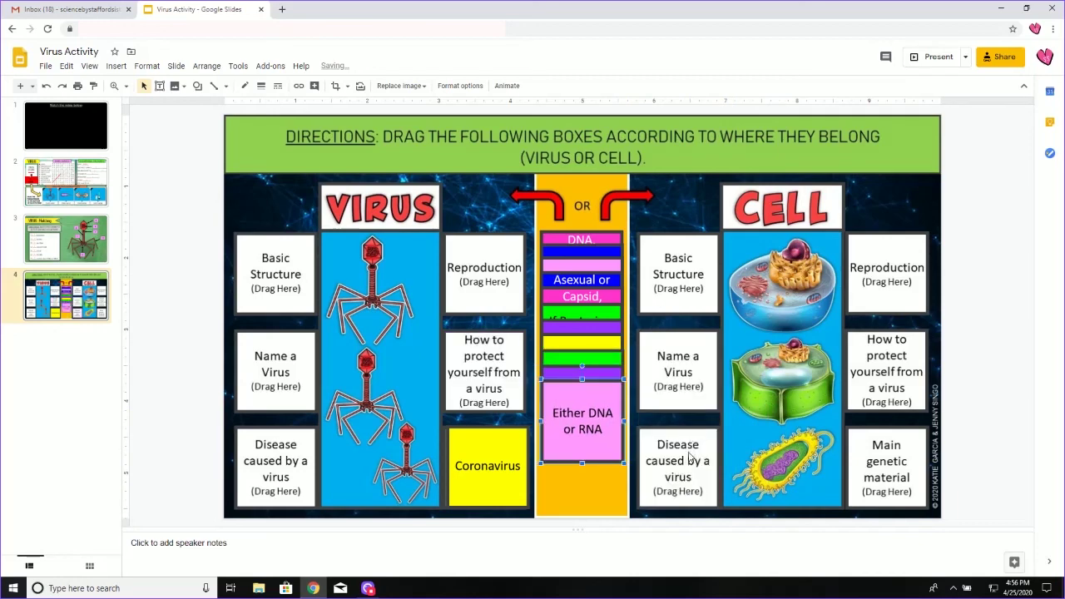